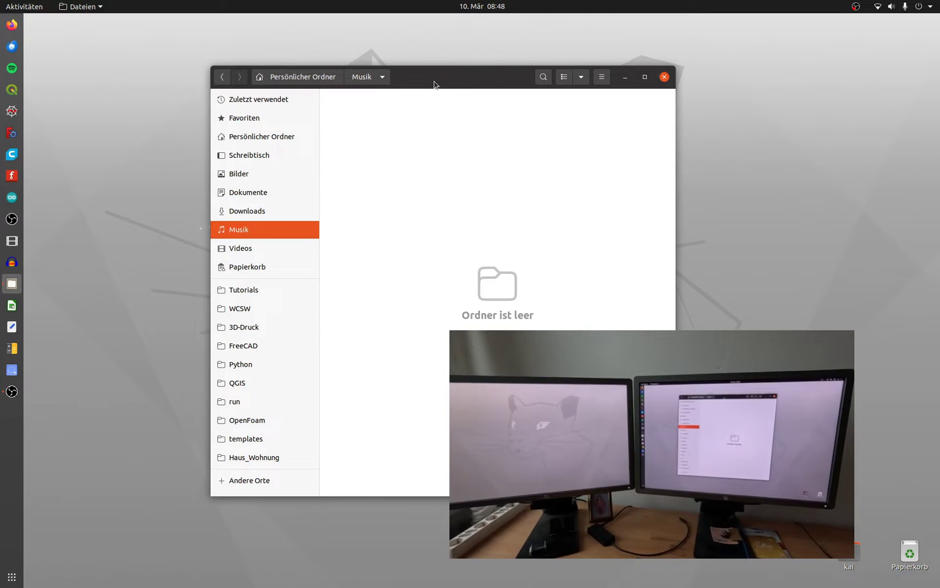
Drag the Files window showing the empty Musik folder across the desktop
mouse_move(434, 80)
mouse_down()
mouse_move(86, 80)
mouse_move(739, 97)
mouse_move(483, 85)
mouse_up()
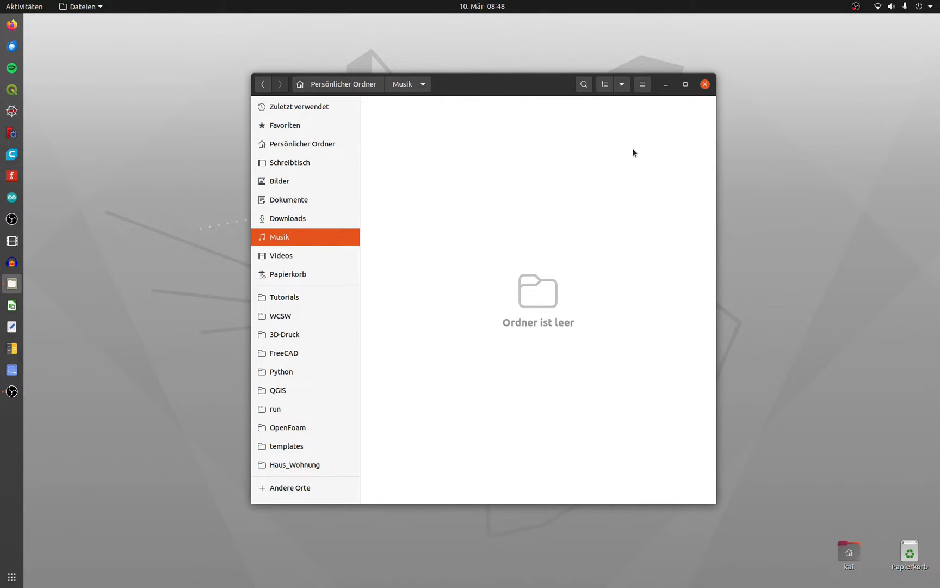
Open a terminal and run xrandr --query to list display outputs and resolutions
key(ctrl+alt+t)
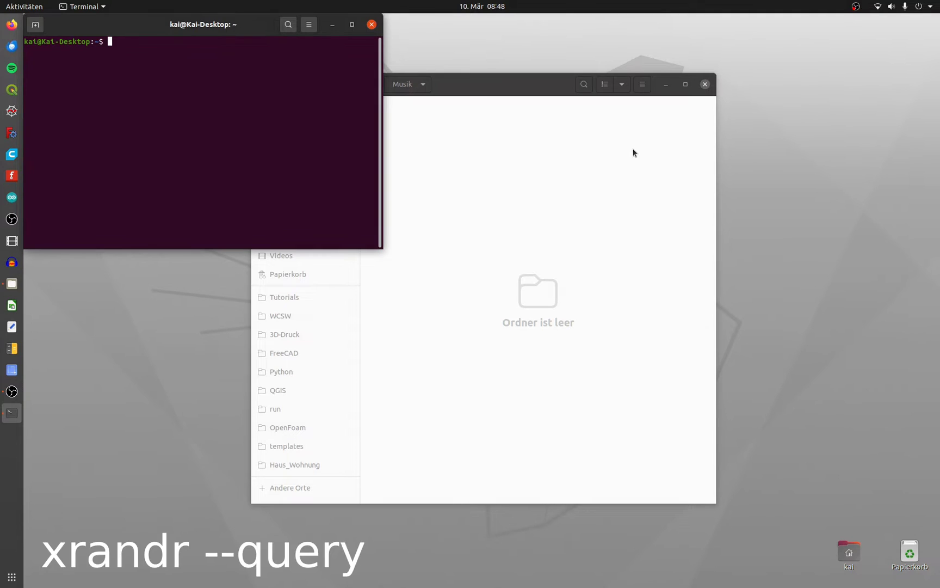
text(xran)
text(drx)
key(BackSpace)
text(--)
text(query)
key(Return)
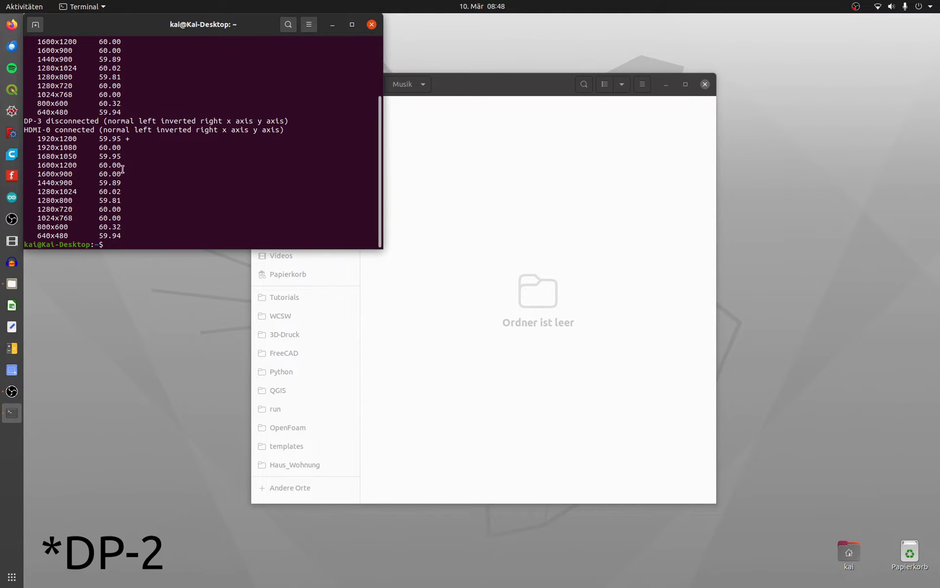
Enlarge the terminal and highlight the primary DP-2 and connected HDMI-0 lines
drag(381, 250, 479, 346)
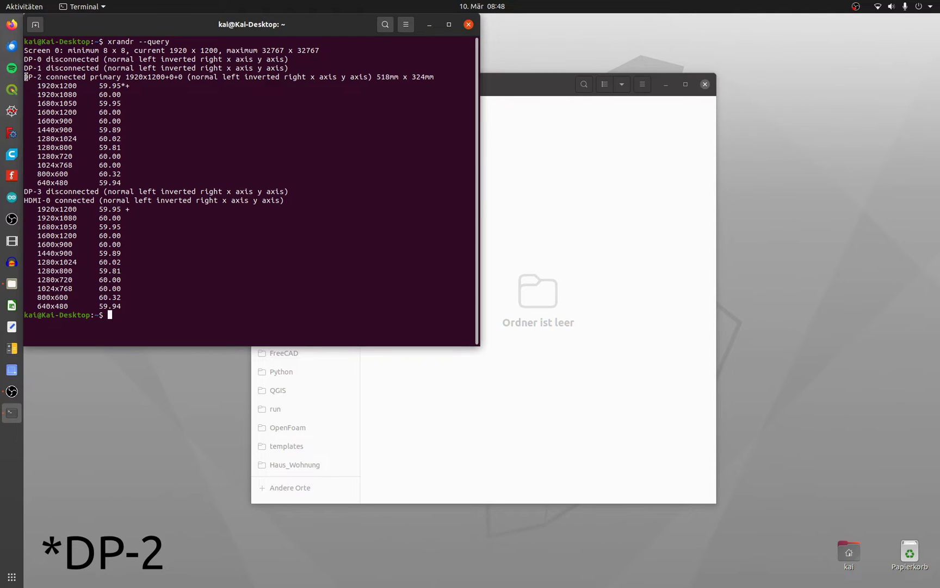
drag(26, 76, 434, 76)
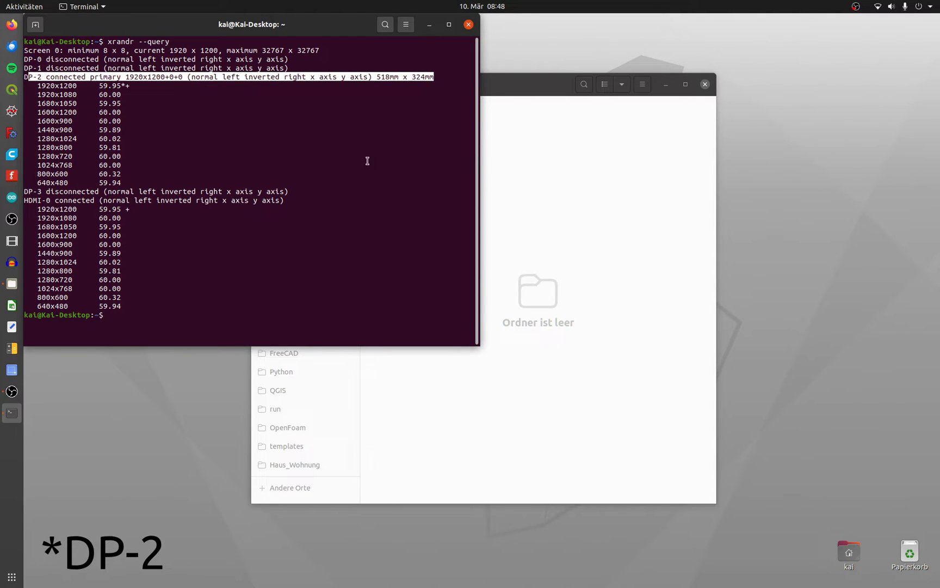
drag(284, 201, 26, 201)
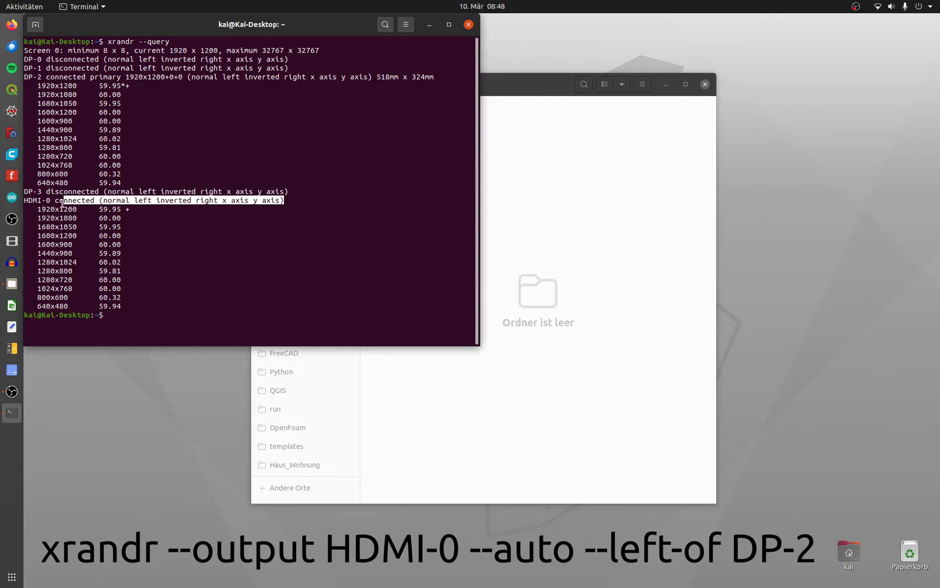
Run xrandr to enable HDMI-0 left of DP-2, then move the terminal onto the primary screen
click(153, 230)
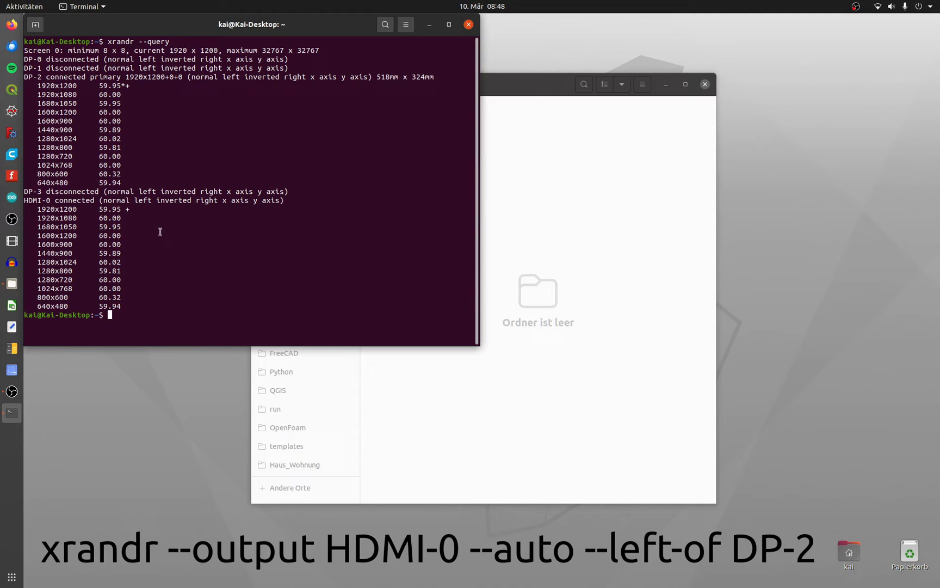
text(xrandr --output HDMI-0 --auto --left-of DP-2)
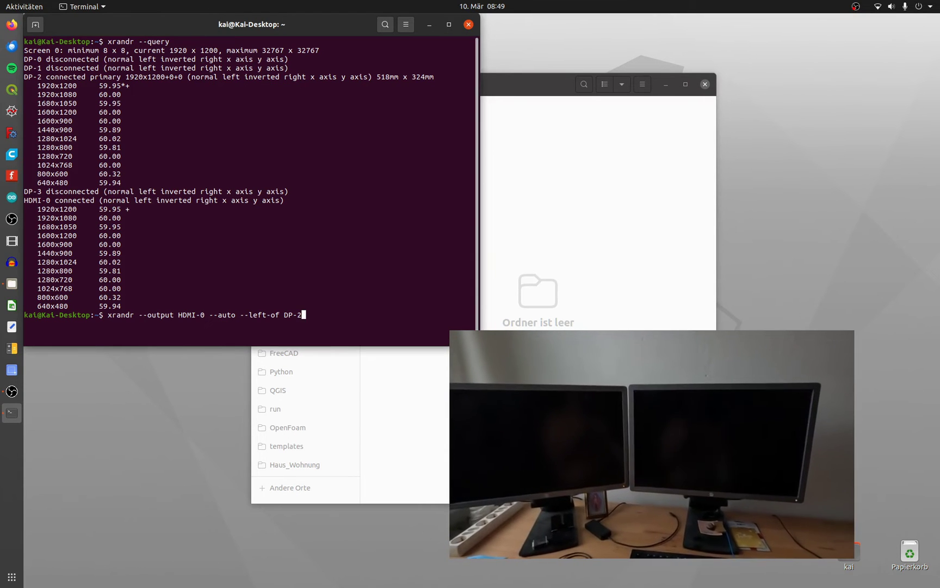
key(Return)
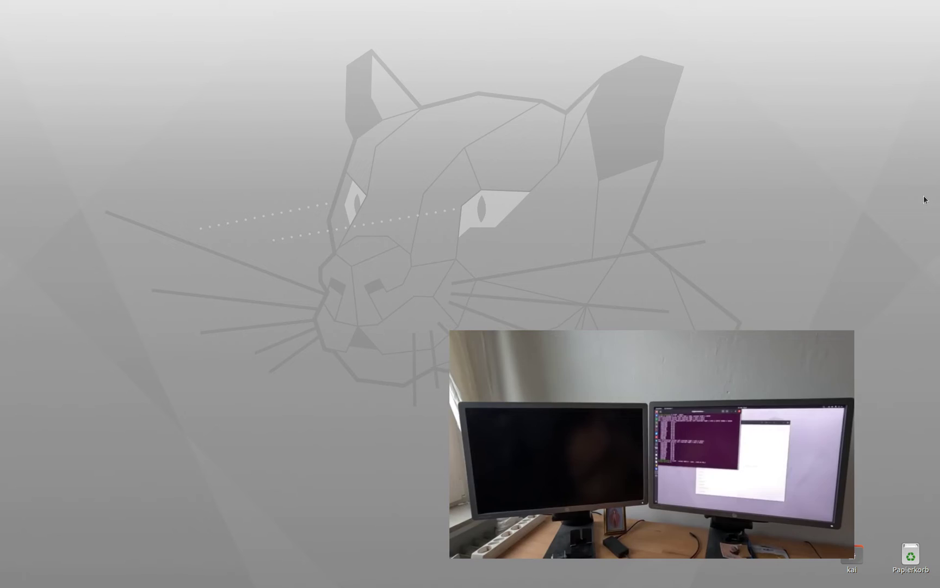
mouse_move(939, 44)
mouse_down()
mouse_move(610, 108)
mouse_move(939, 103)
mouse_up()
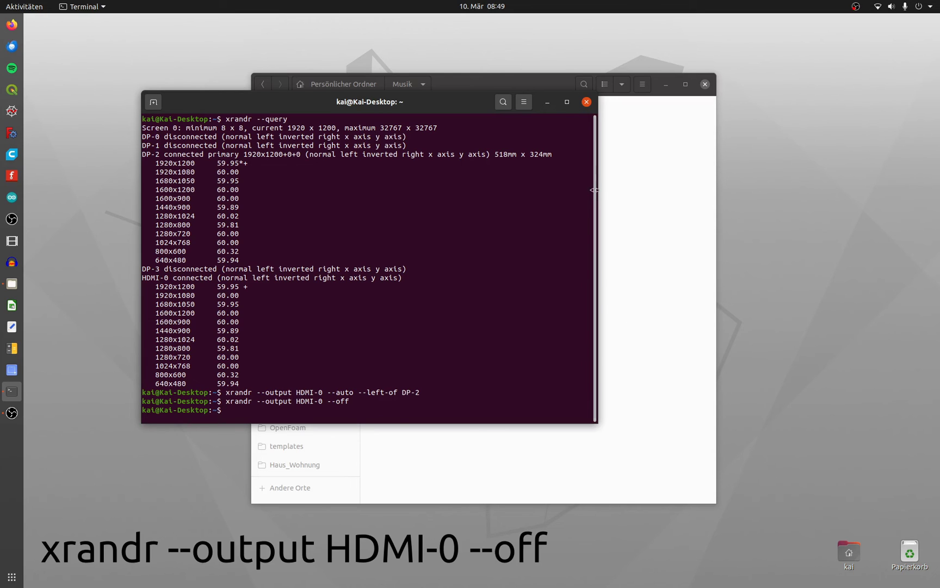
Close the terminal after HDMI-0 is off, leaving the Musik folder window in front
click(586, 101)
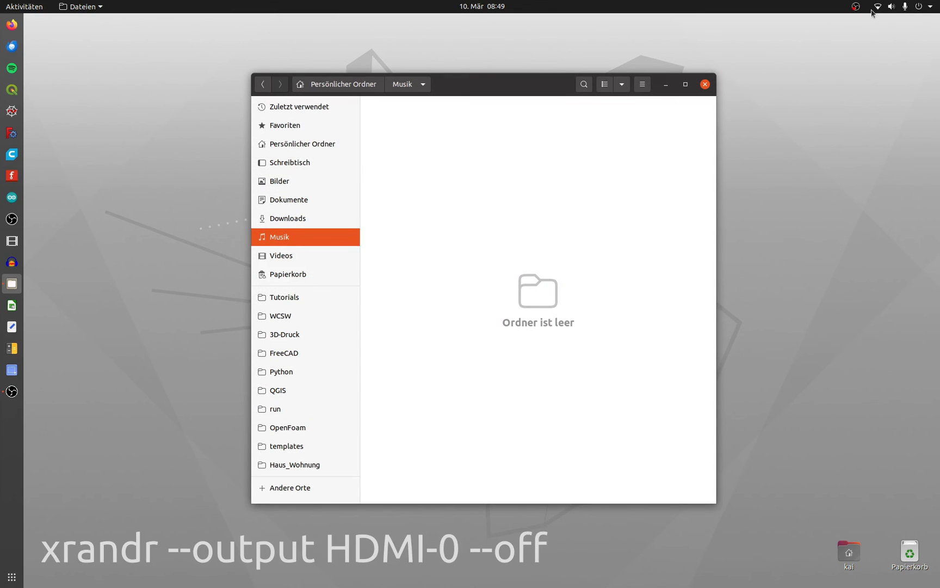